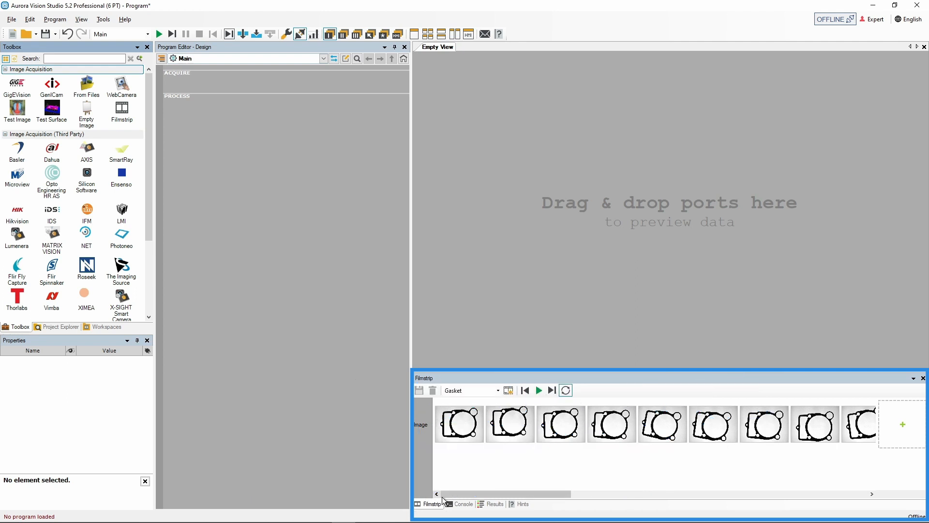
Look through the Console, Results and Hints panels, returning to the Filmstrip panel
click(455, 504)
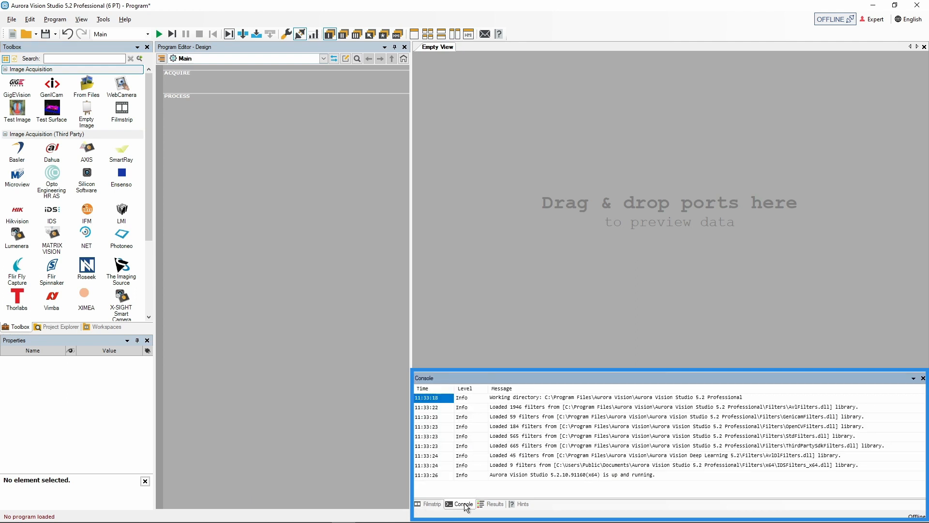
click(491, 505)
click(519, 505)
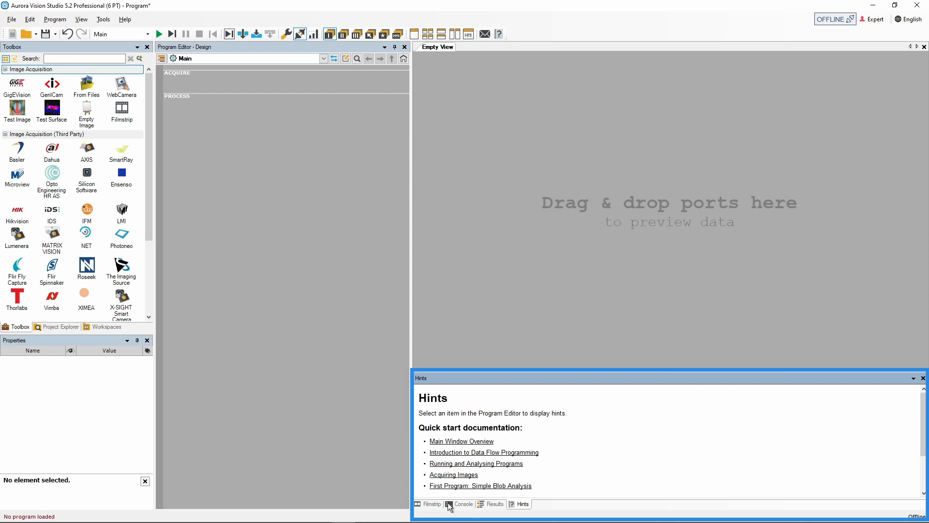
click(432, 505)
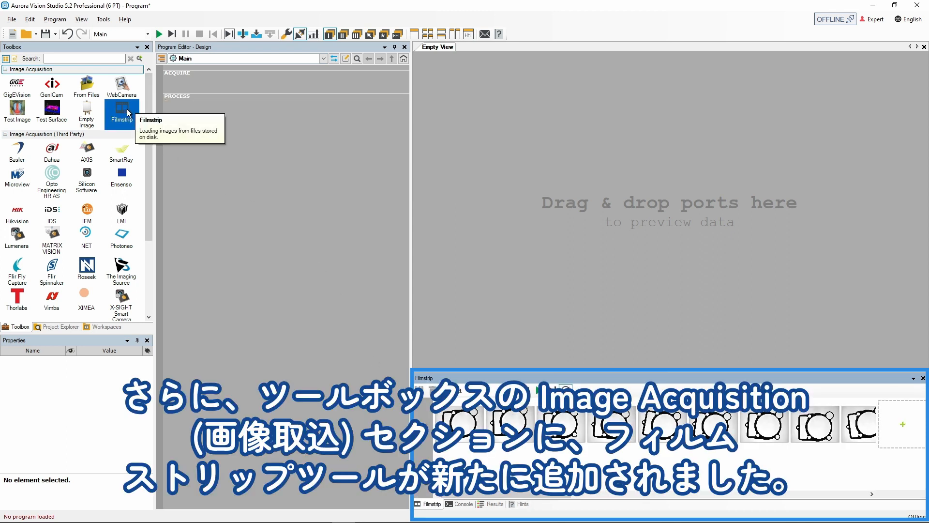
Create a new filmstrip channel named Image of type Image using the Examples and Tutorials Images folder as its directory
drag(117, 113, 238, 79)
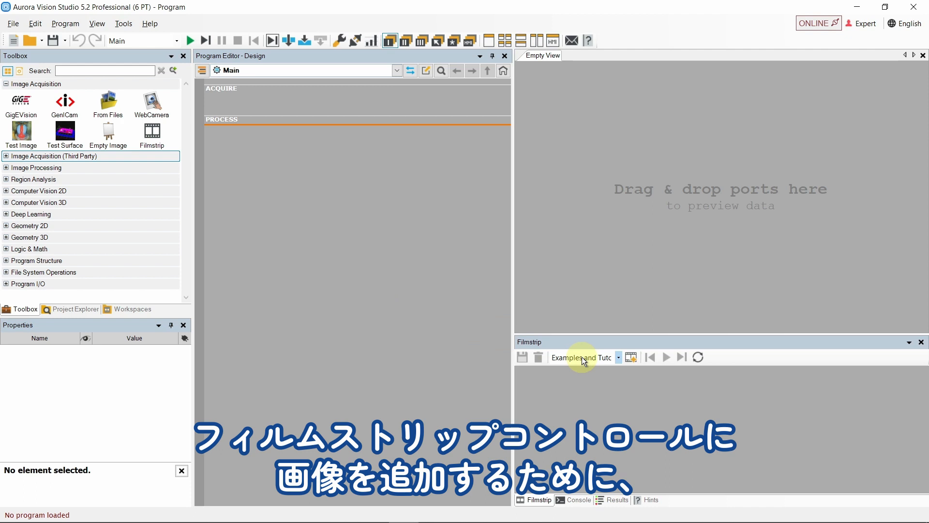
click(631, 357)
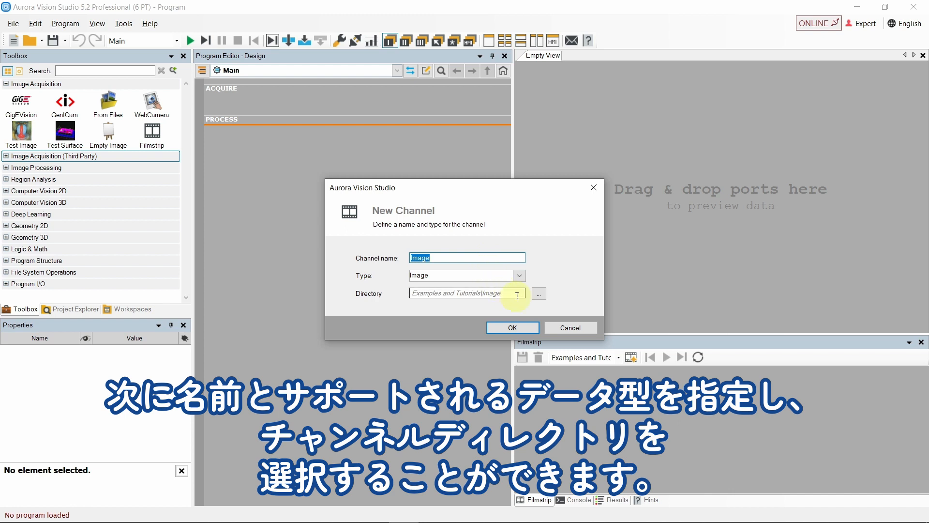
click(540, 293)
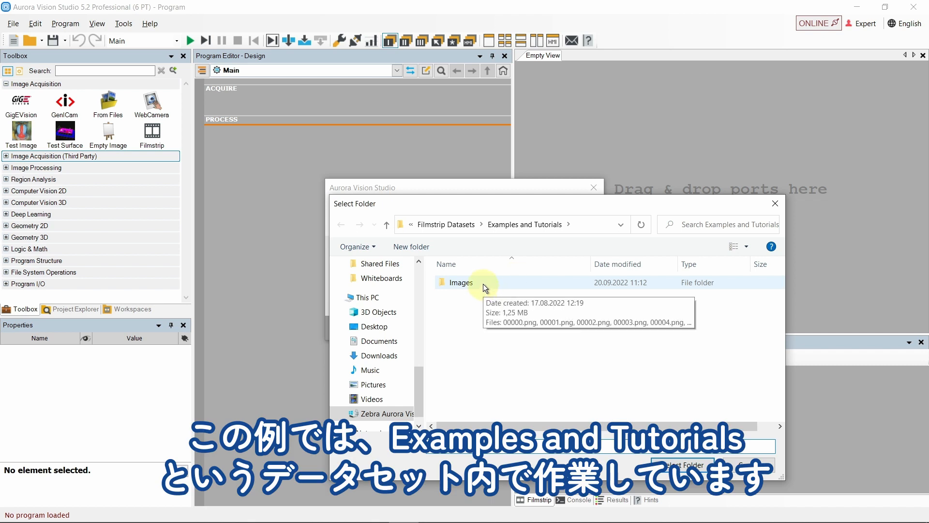
double_click(483, 284)
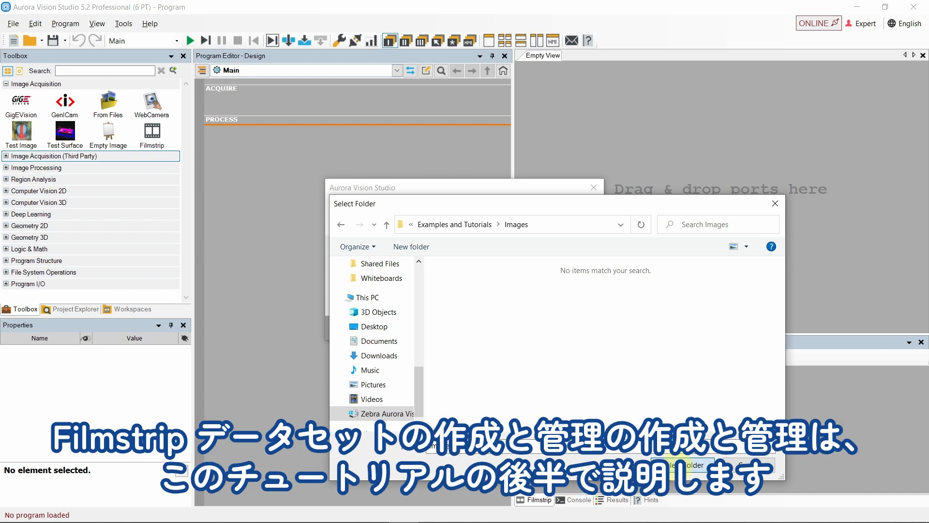
click(680, 464)
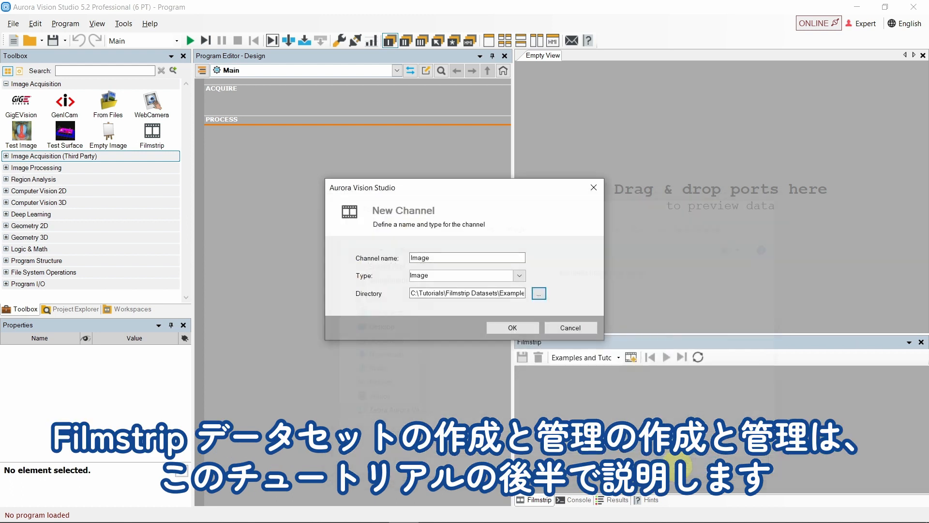
click(519, 327)
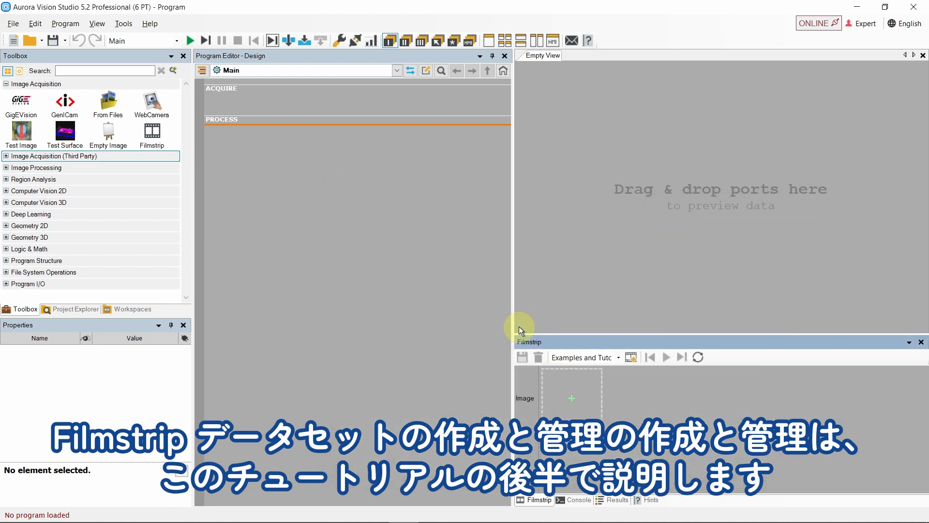
Load the images 00000.png through 00008.png into the Image channel
click(574, 400)
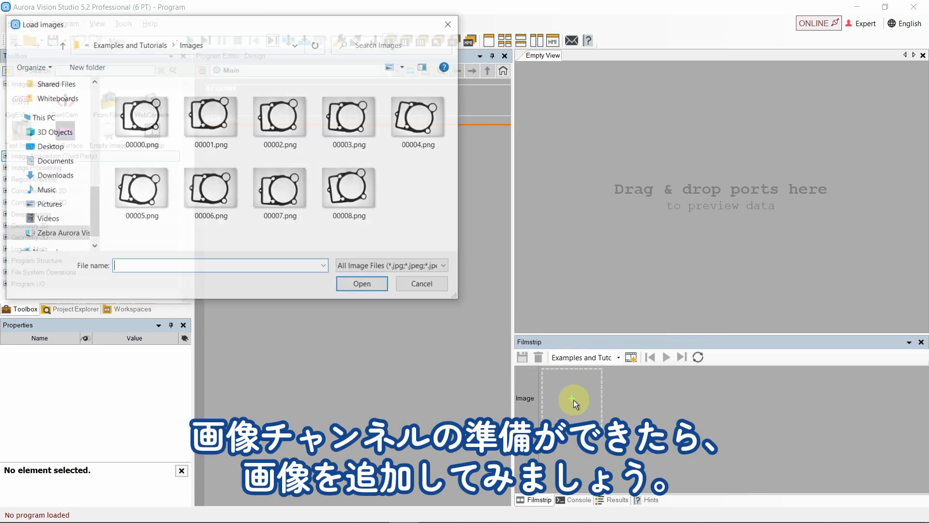
click(146, 121)
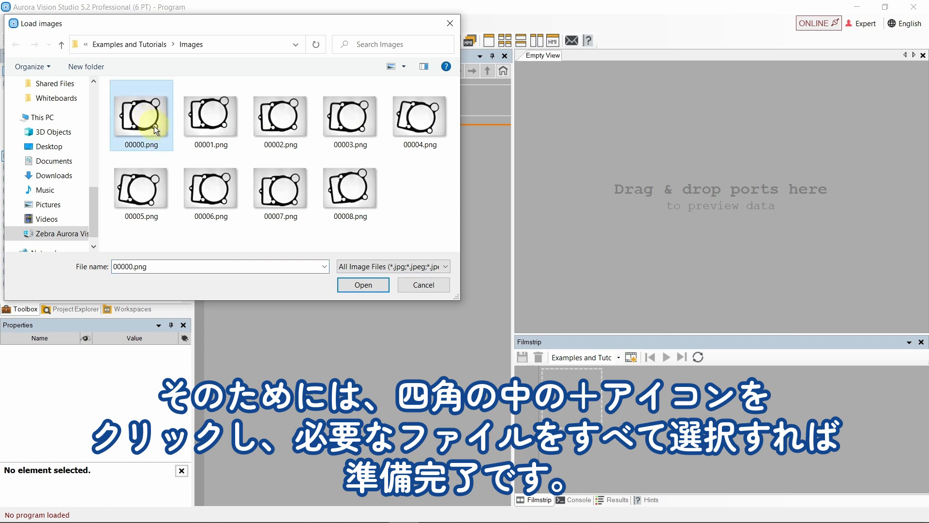
shift+click(342, 191)
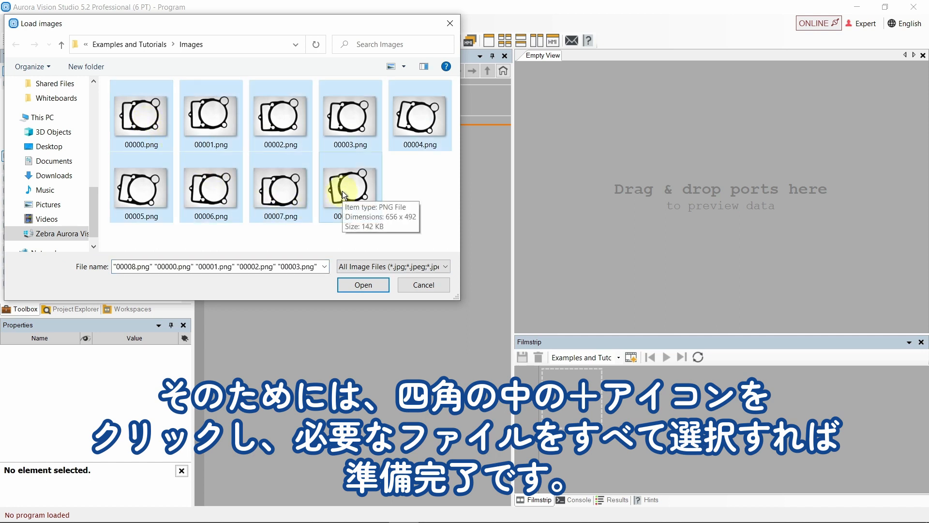
click(374, 289)
click(368, 287)
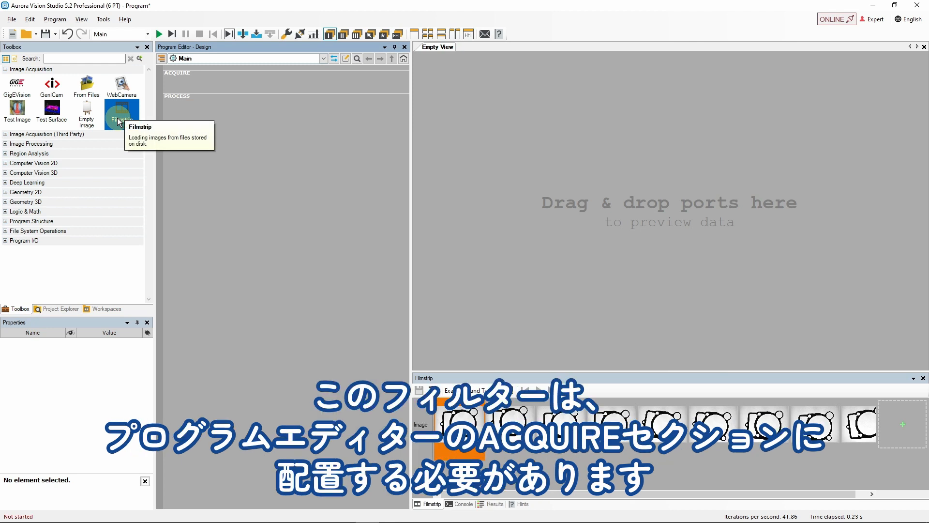
Add a ReadFilmstrip filter to the ACQUIRE section and switch the program to offline mode
drag(119, 121, 272, 85)
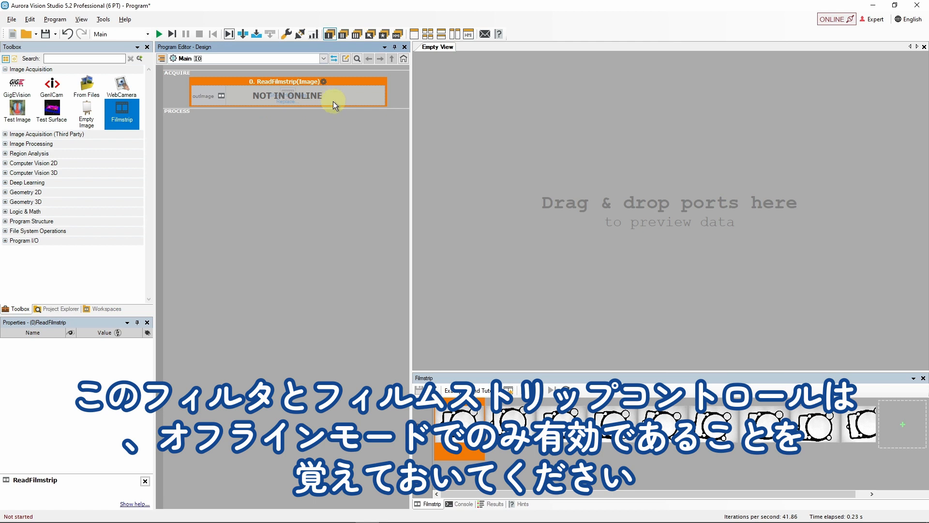
click(841, 19)
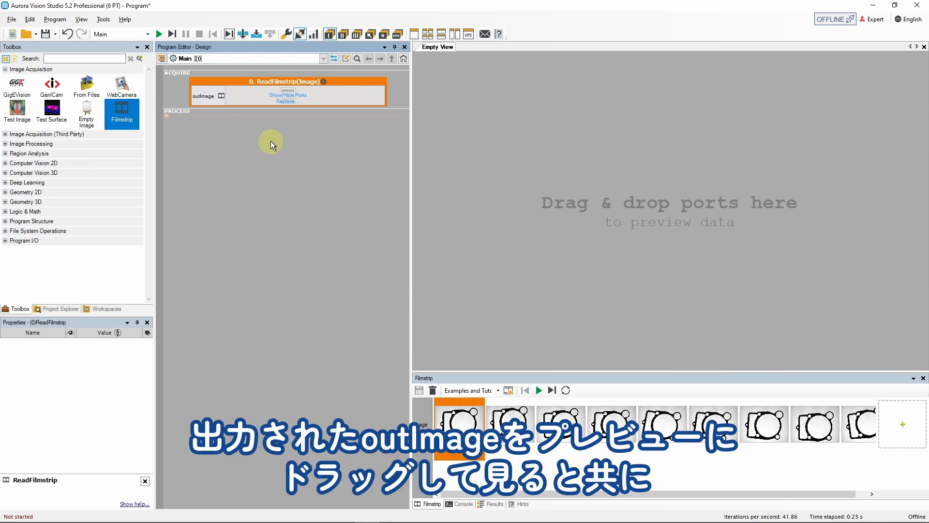
Preview the ReadFilmstrip outImage and iterate the program through the filmstrip images several times
drag(206, 97, 463, 193)
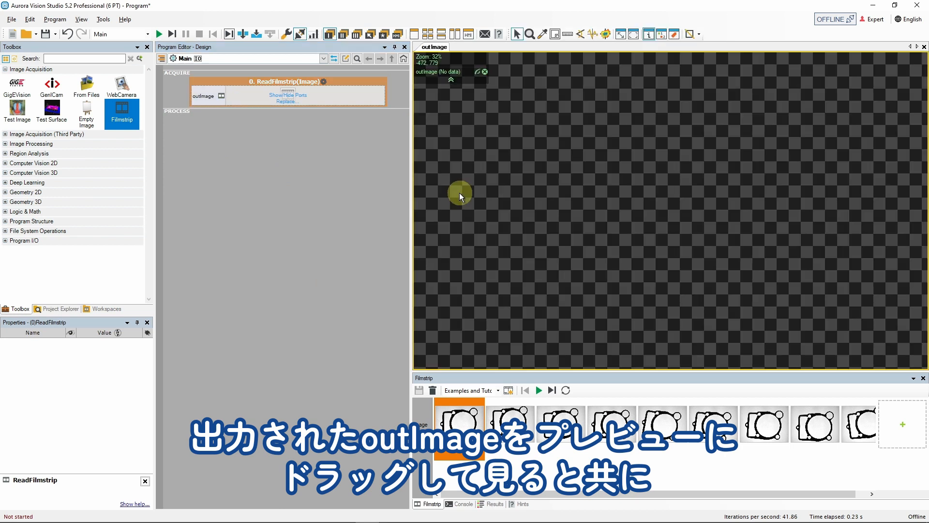
click(229, 35)
click(229, 35)
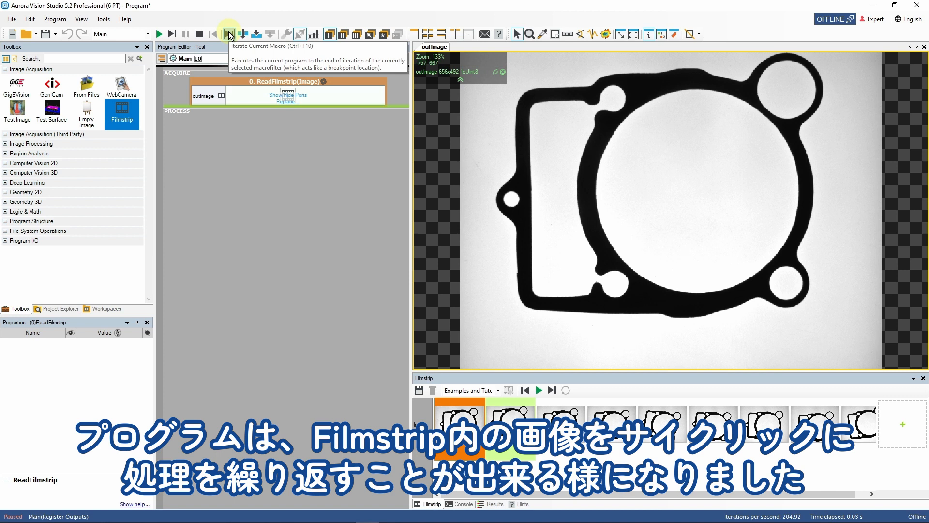
click(229, 34)
click(230, 35)
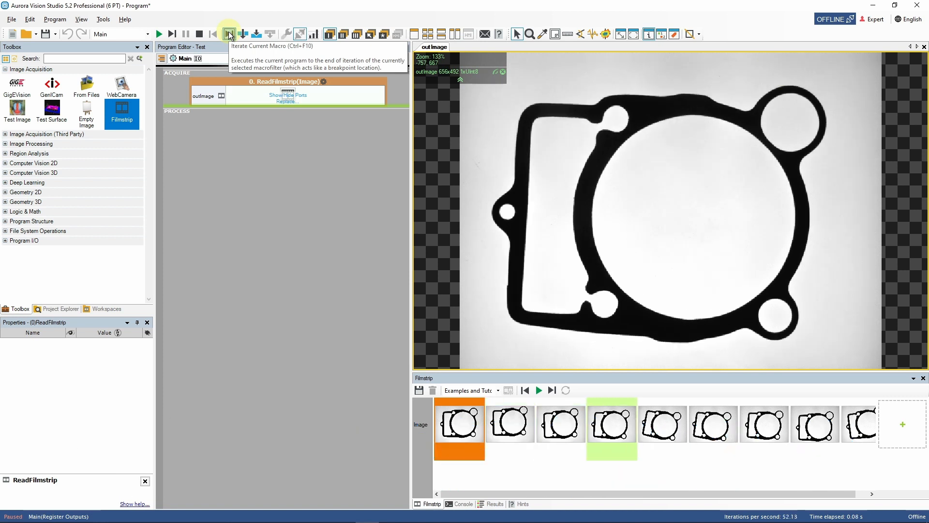
Jump directly to different filmstrip images by opening their thumbnails
double_click(669, 426)
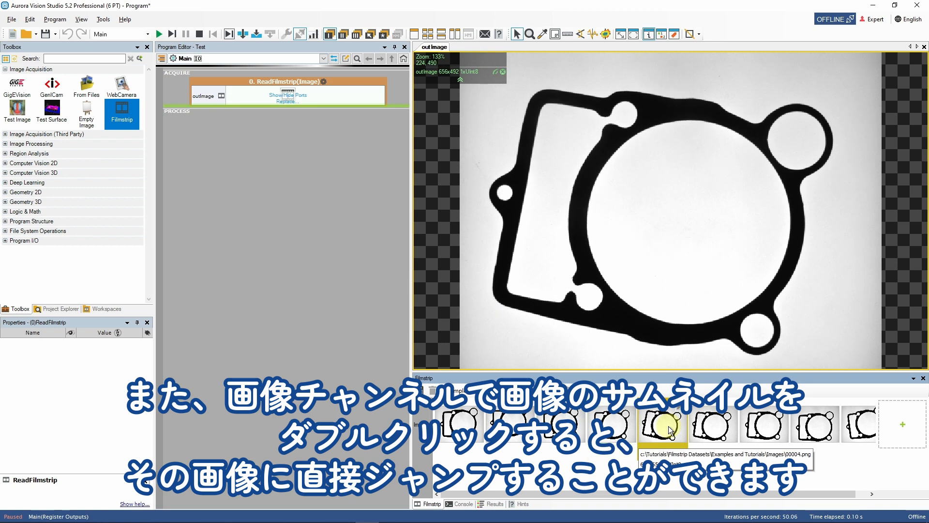
double_click(713, 427)
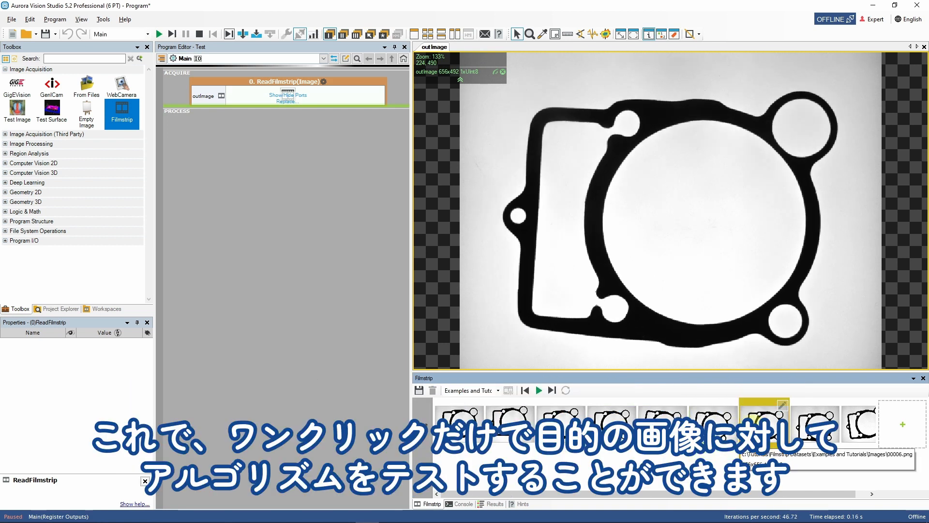
double_click(561, 419)
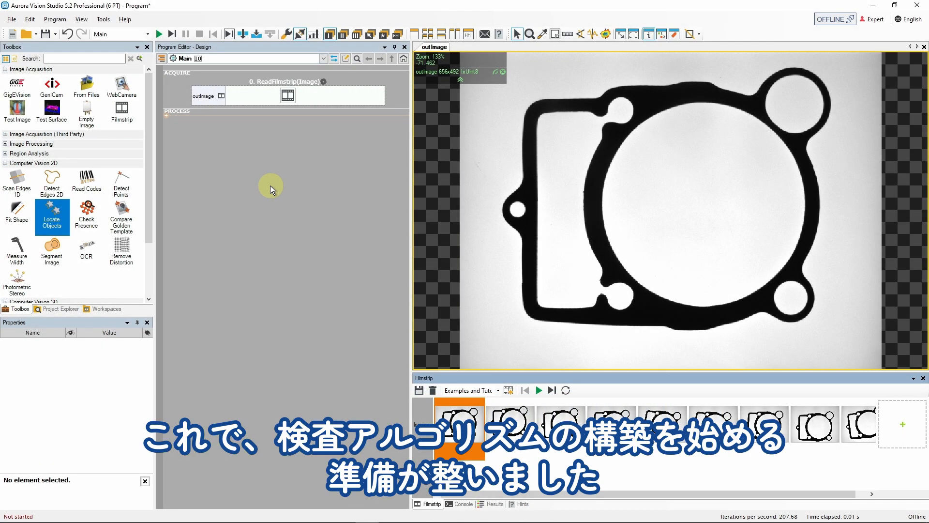
Add a single LocateObjects_Edges filter to PROCESS and connect ReadFilmstrip's outImage to its inImage
drag(53, 212, 262, 163)
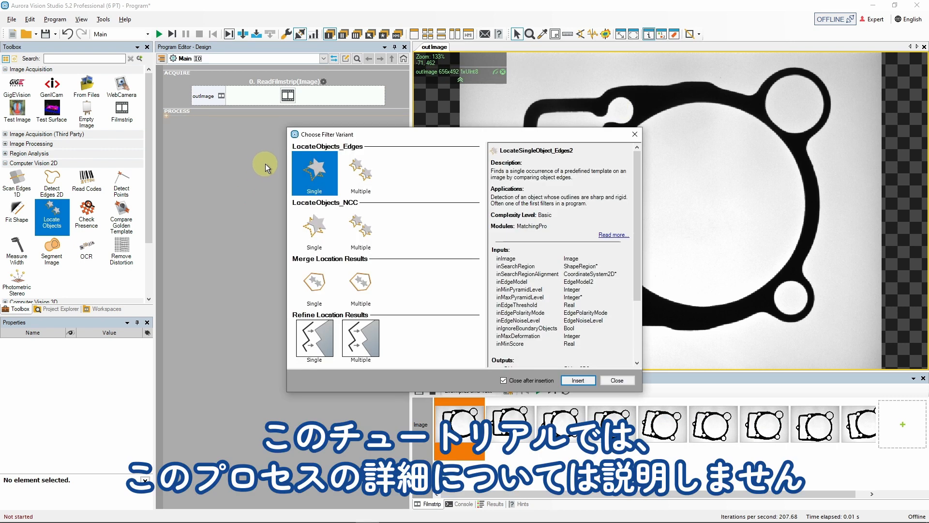
double_click(320, 182)
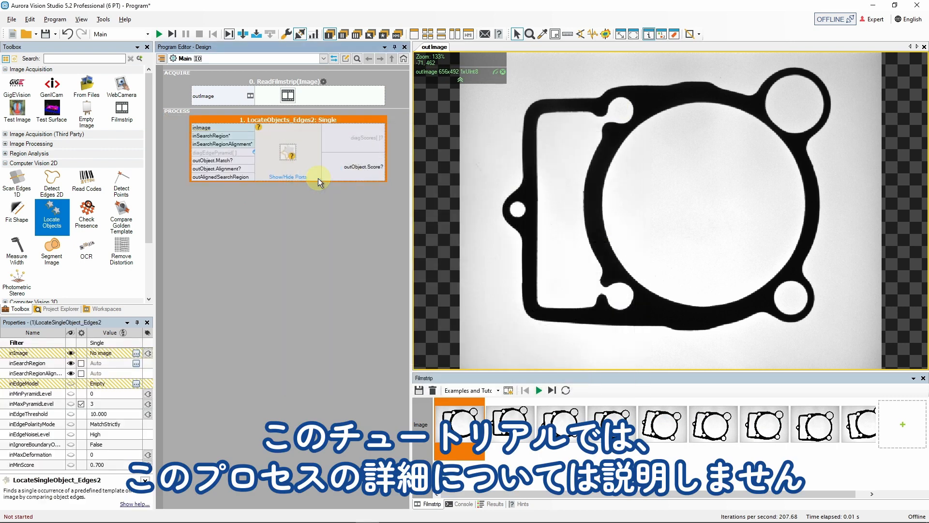
drag(212, 97, 204, 127)
click(276, 154)
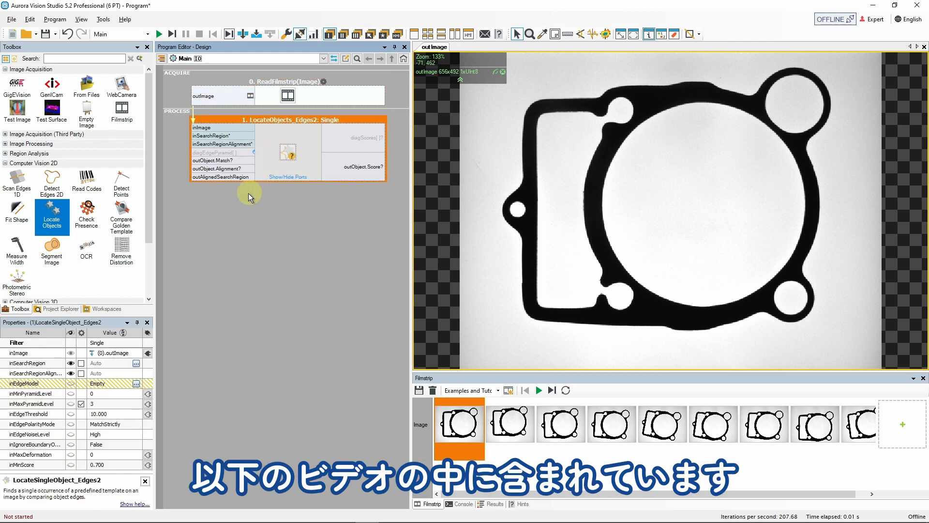
Open the inEdgeModel definition and draw a rectangular template region around the gasket's left hole
click(137, 376)
click(136, 383)
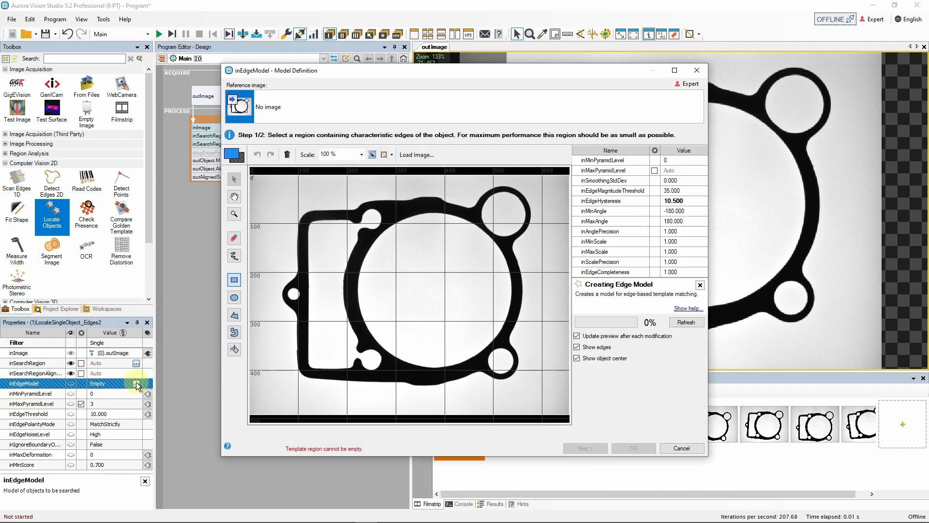
drag(277, 275, 302, 313)
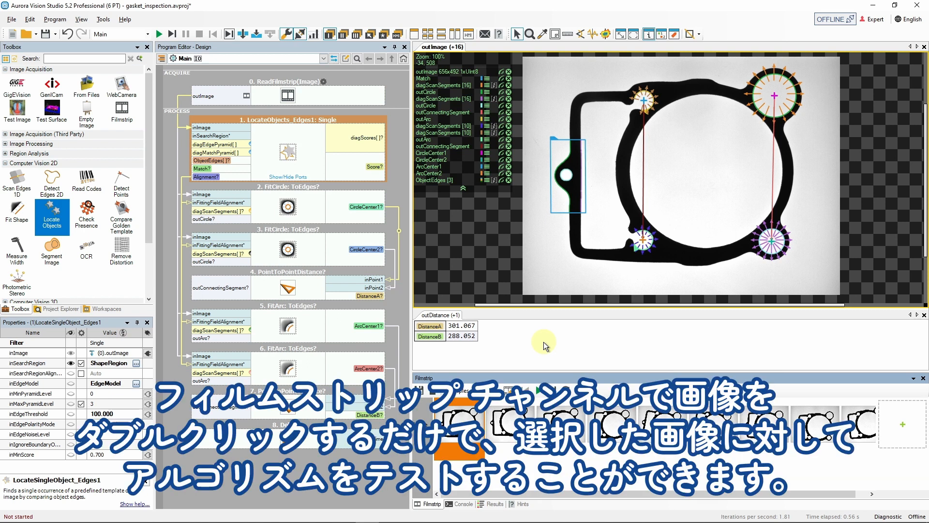
Test the inspection program on selected filmstrip images by opening their thumbnails
double_click(558, 415)
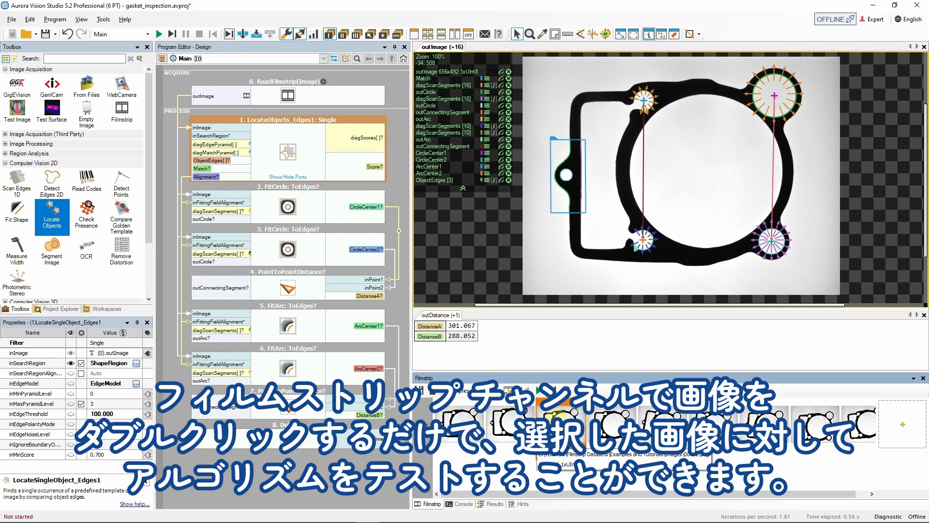
double_click(660, 428)
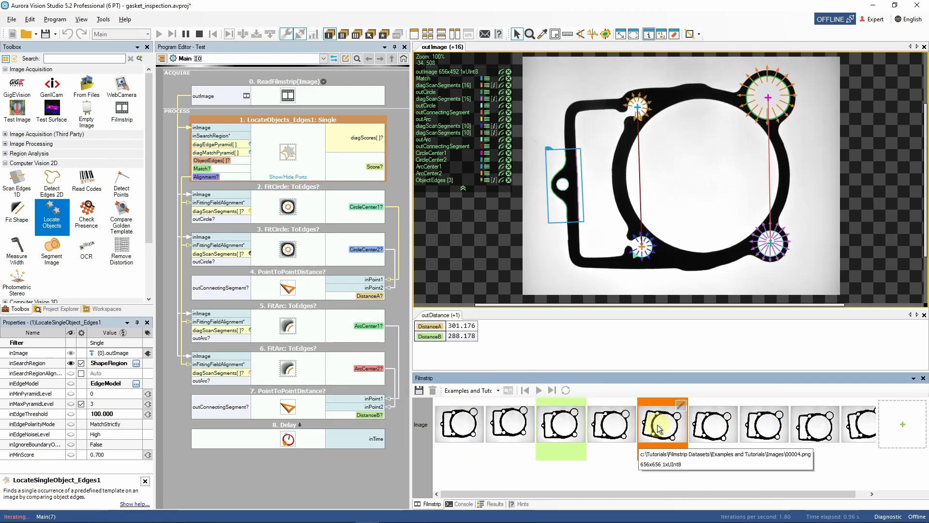
double_click(764, 425)
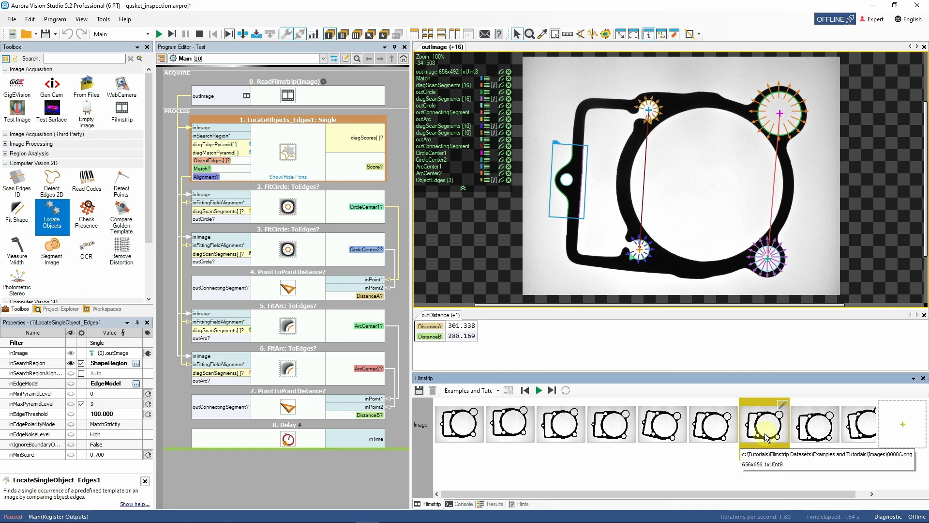
Enable looped offline data reading in the filmstrip, run the program continuously, and stop it
click(200, 34)
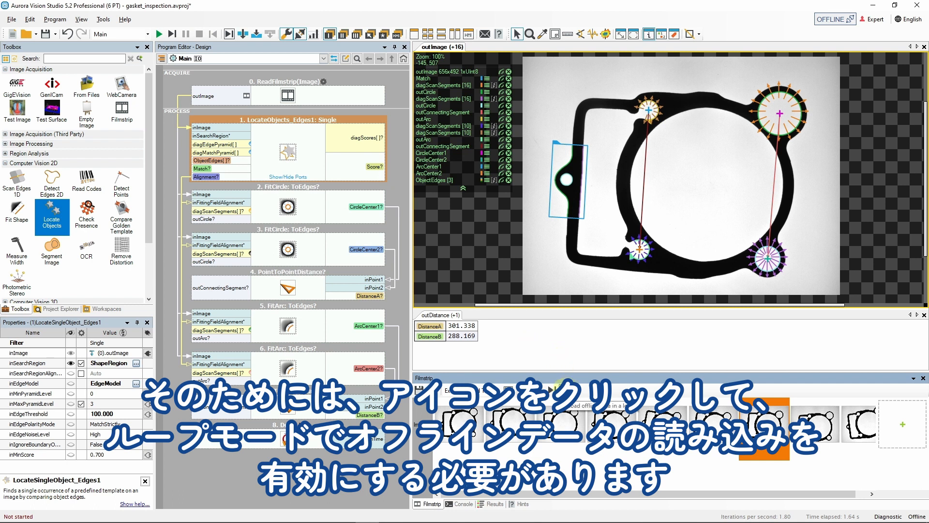
click(566, 391)
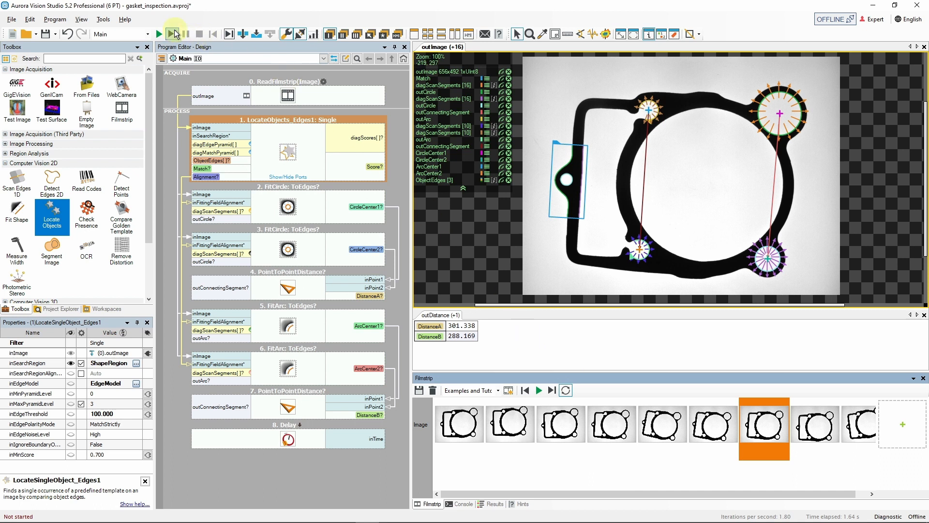
click(160, 34)
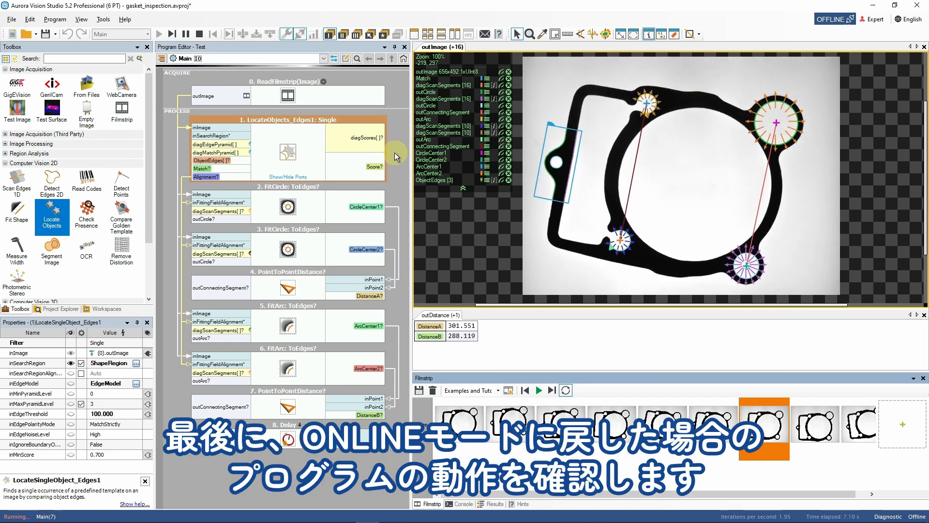
click(199, 34)
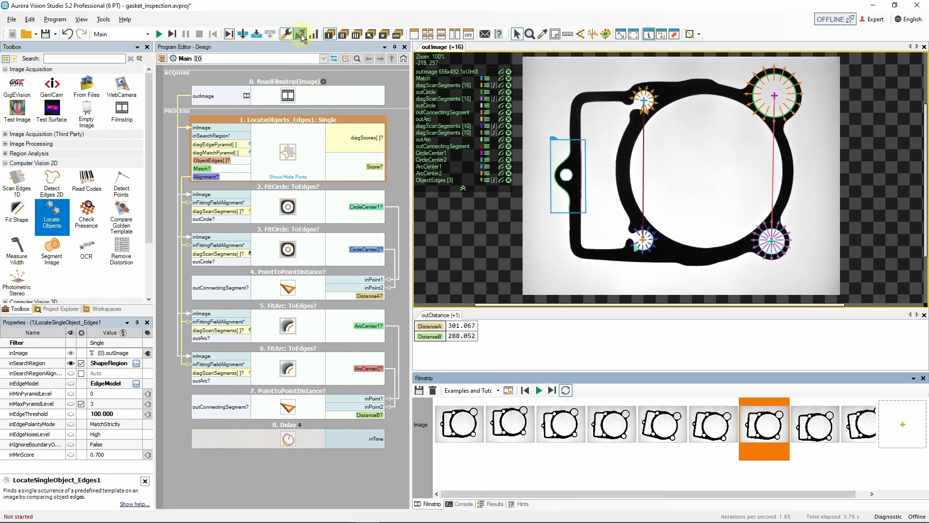
click(300, 34)
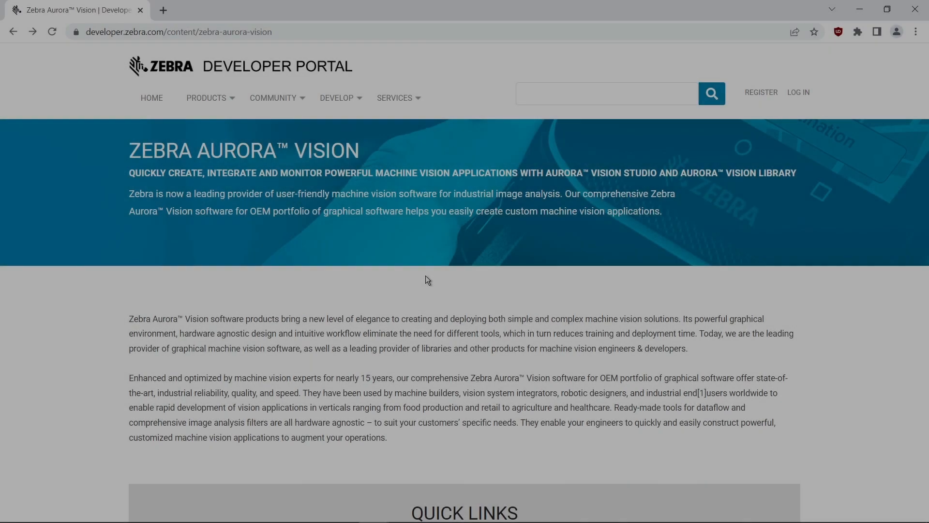
In the web browser, open the Aurora Vision Studio documentation and its Main Window Overview page
scroll(425, 274, down, 5)
scroll(425, 275, down, 3)
click(433, 308)
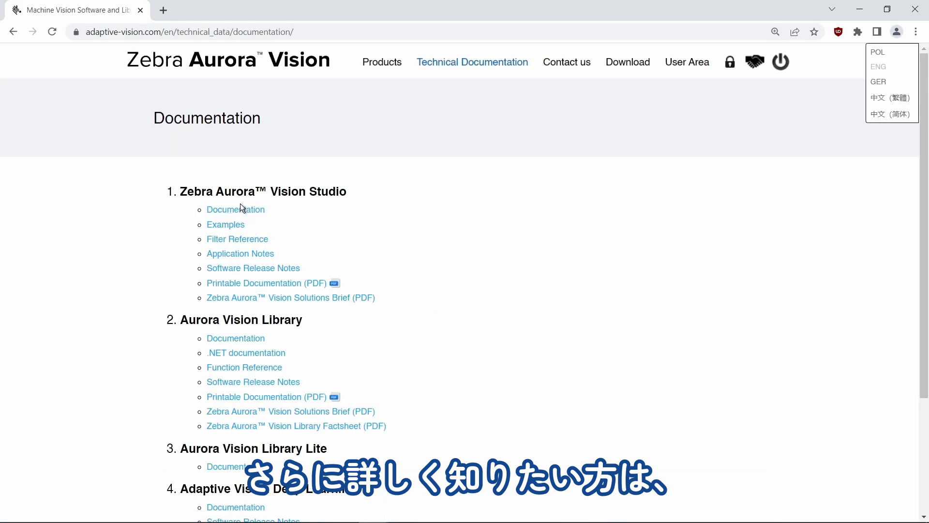
click(241, 209)
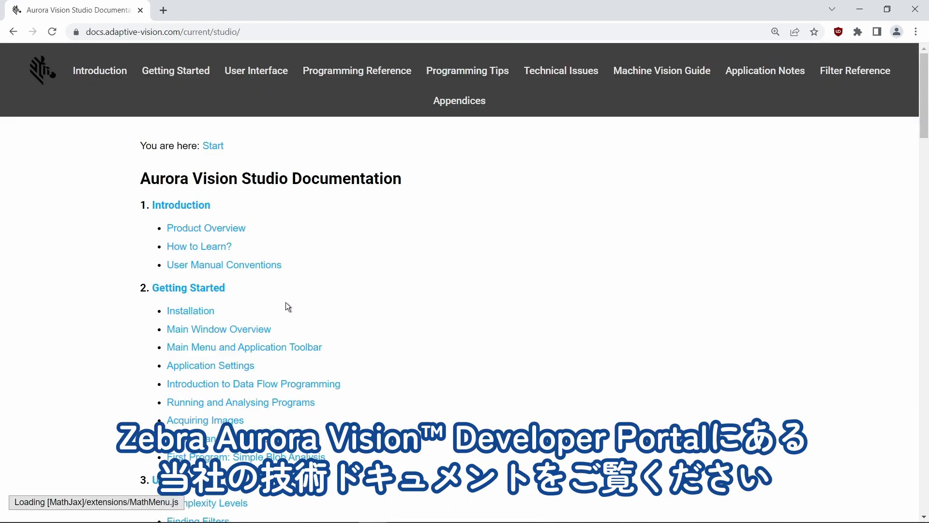
click(255, 329)
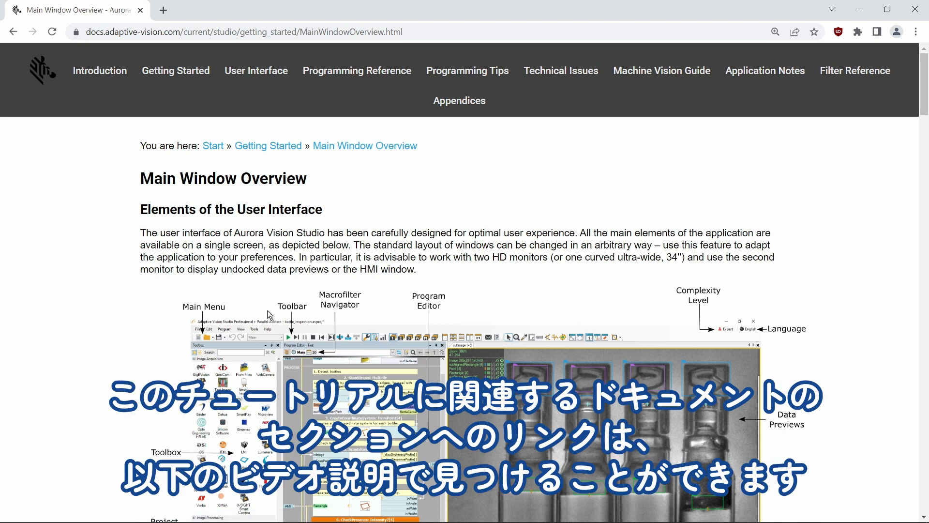
Go back and read the Main Menu and Application Toolbar documentation page
click(14, 30)
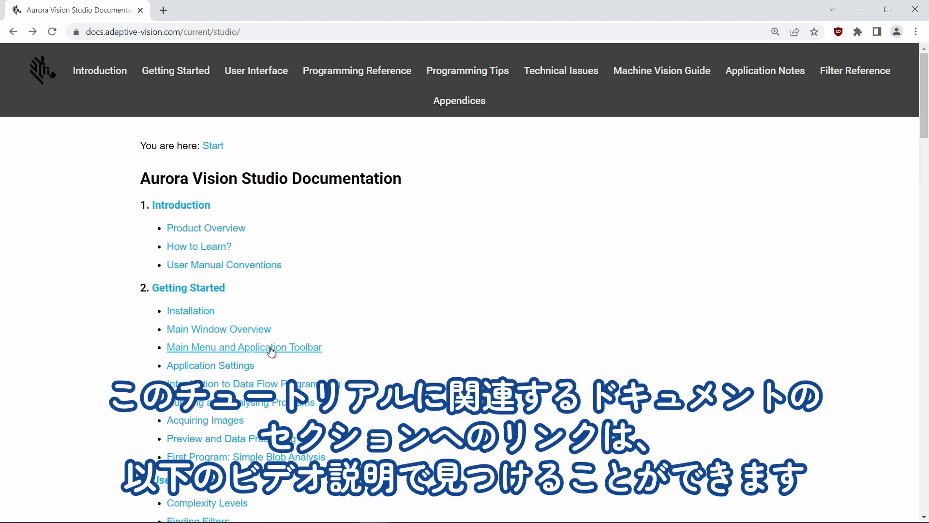
click(271, 349)
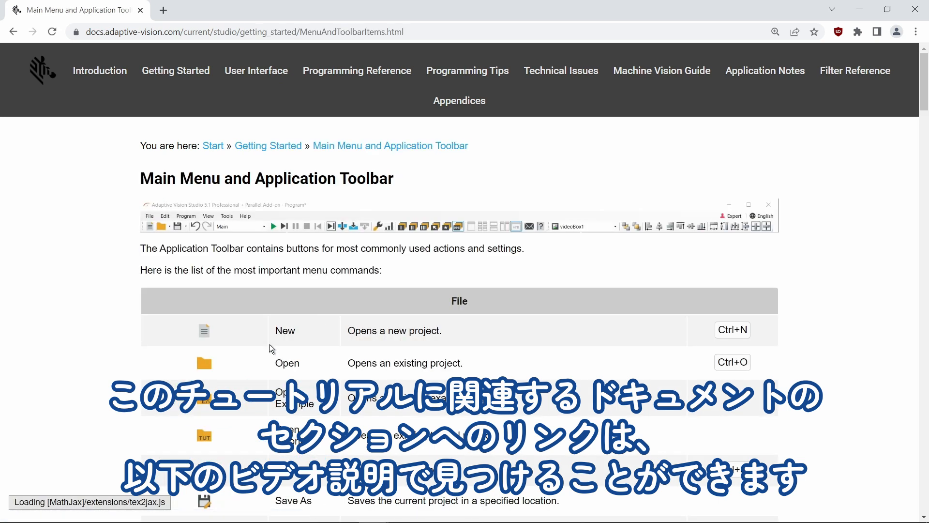
scroll(299, 295, down, 5)
scroll(301, 296, down, 4)
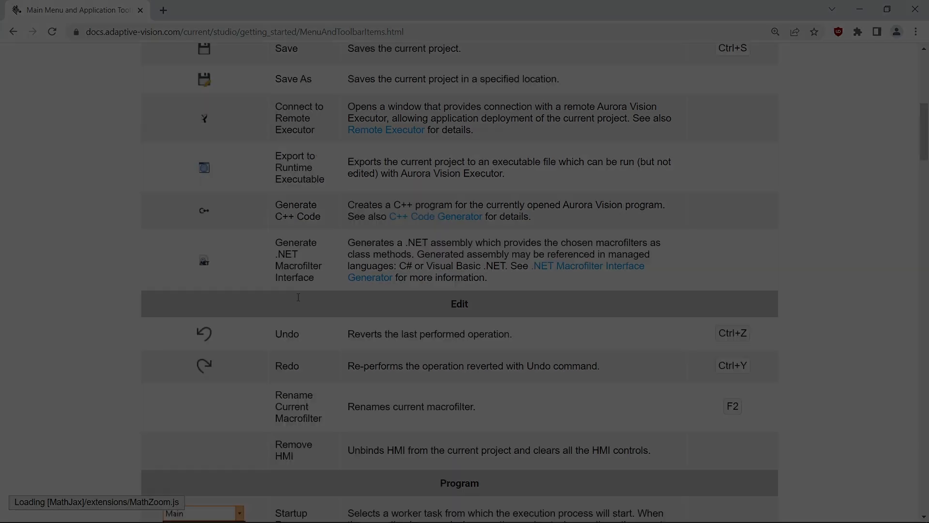